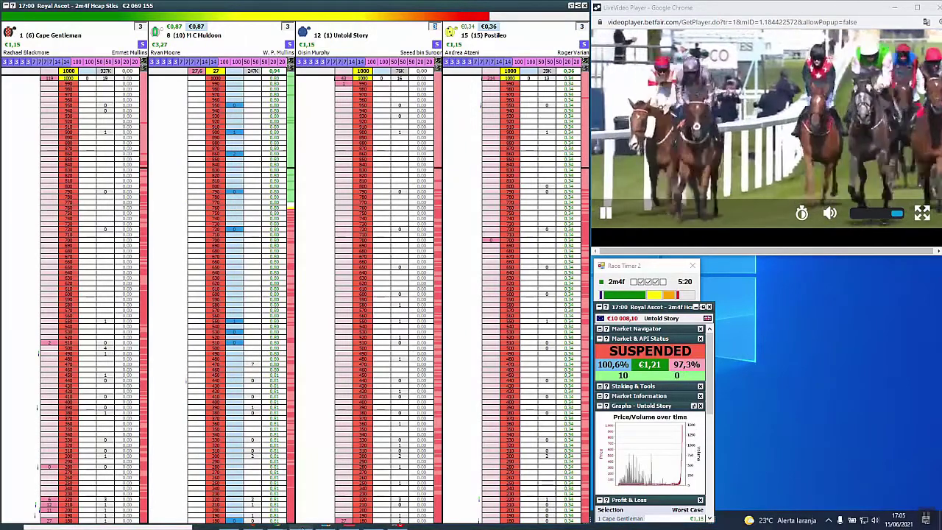
Switch to the Excel log and record profit 1,21 and note "Apesar de lucrativa foi uma má entrada no fim" for the 17:00 Royal Ascot race
{"action": "left_click", "coordinate": [304, 525]}
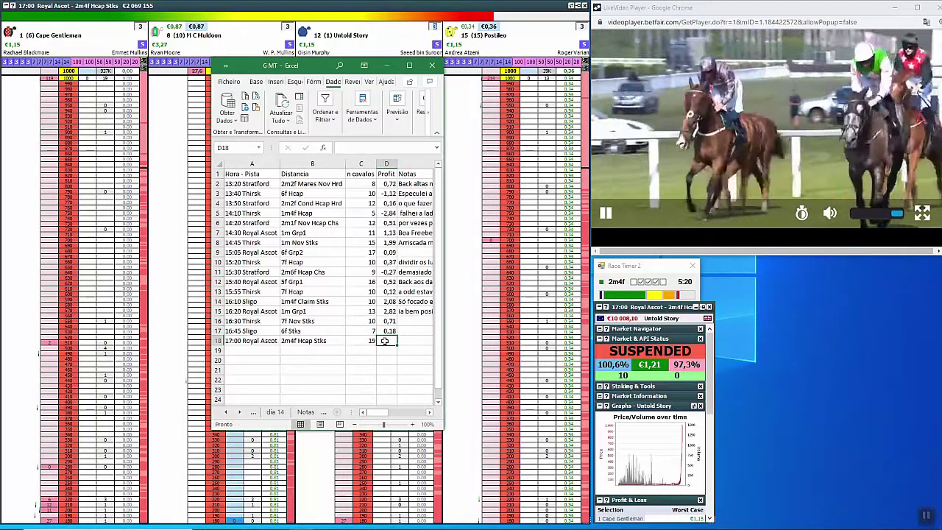
{"action": "type", "text": "1,21"}
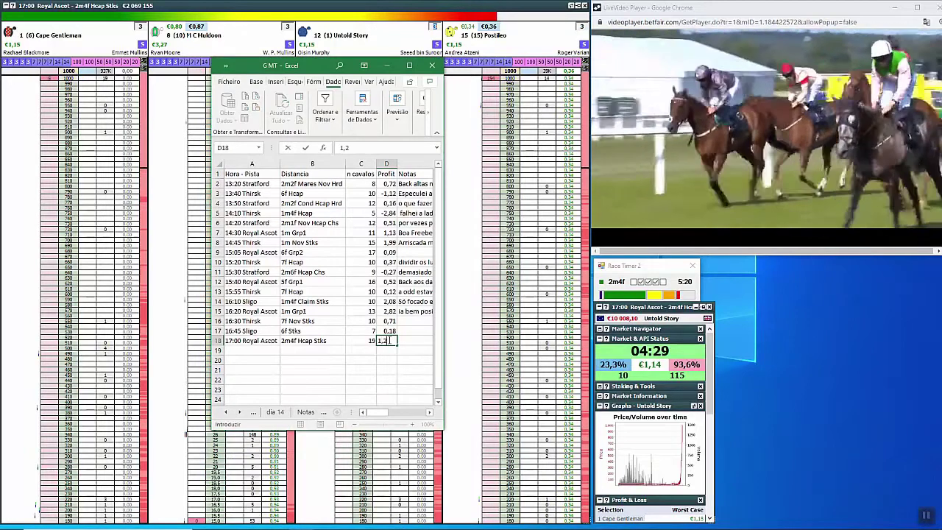
{"action": "left_click", "coordinate": [409, 339]}
{"action": "type", "text": "Apesar de"}
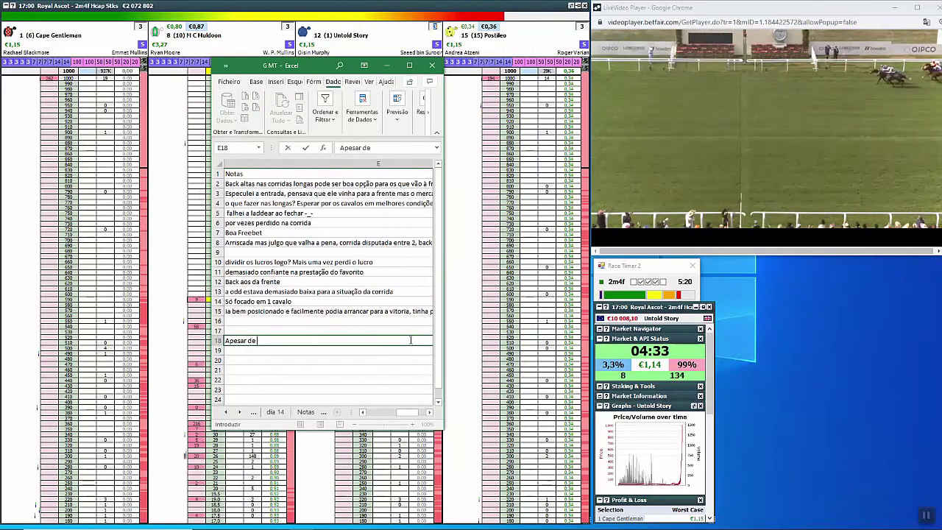
{"action": "type", "text": " lucrat"}
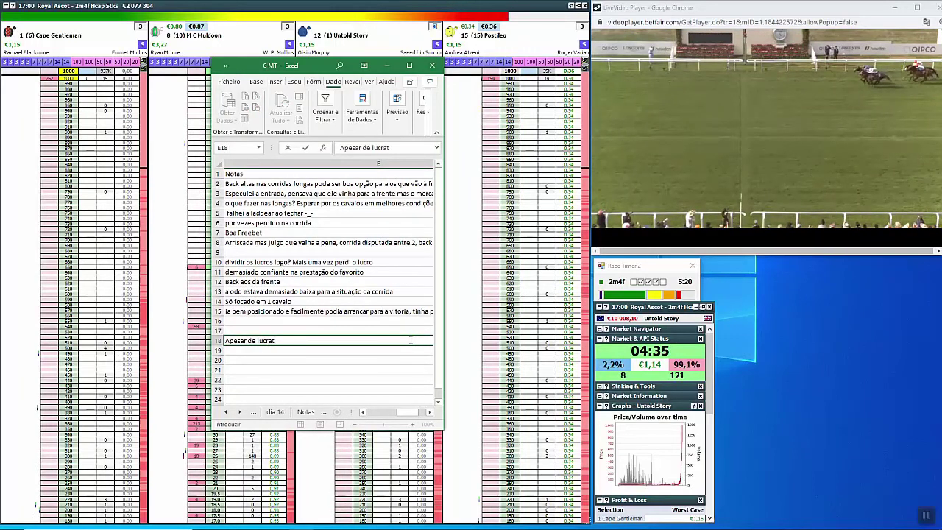
{"action": "type", "text": "iva fo"}
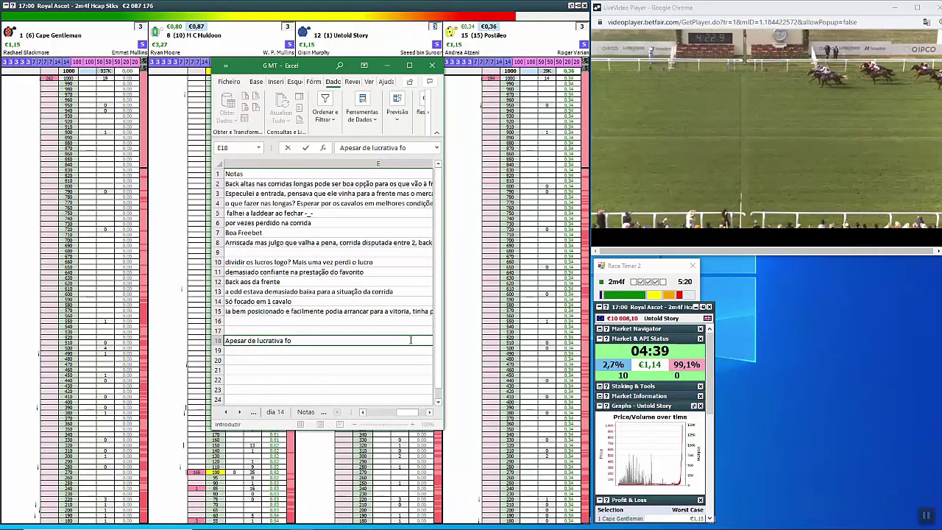
{"action": "type", "text": "i"}
{"action": "type", "text": " uma "}
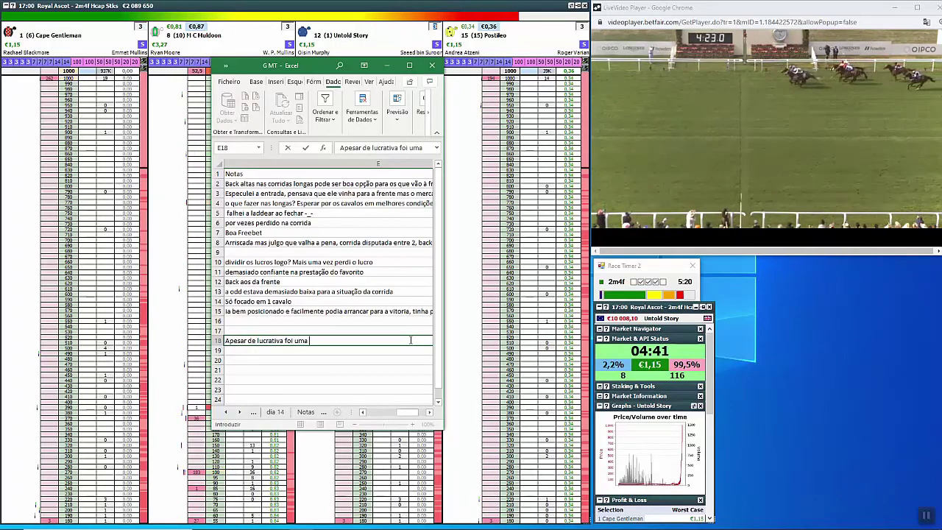
{"action": "type", "text": "má entr"}
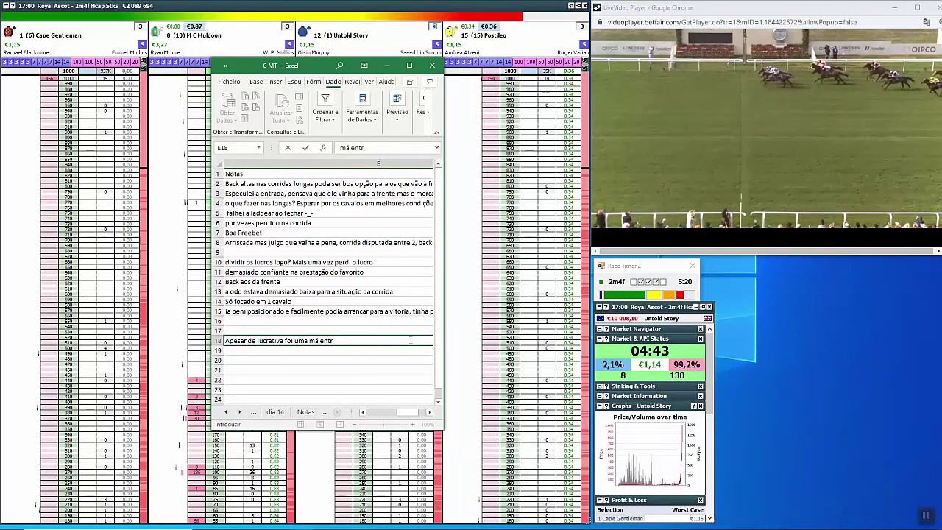
{"action": "type", "text": "ada no fim"}
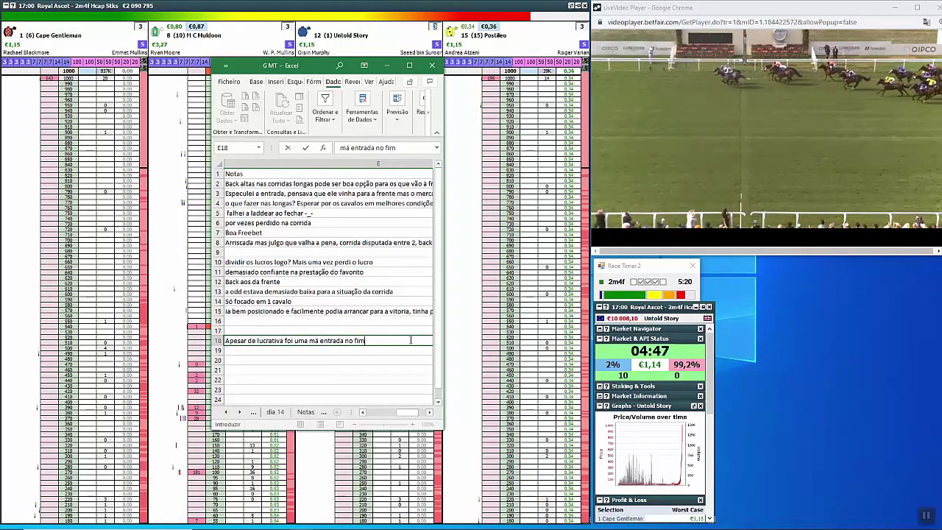
Total the Profit column in cell D20 with the SOMA function over D2:D19
{"action": "mouse_move", "coordinate": [484, 356]}
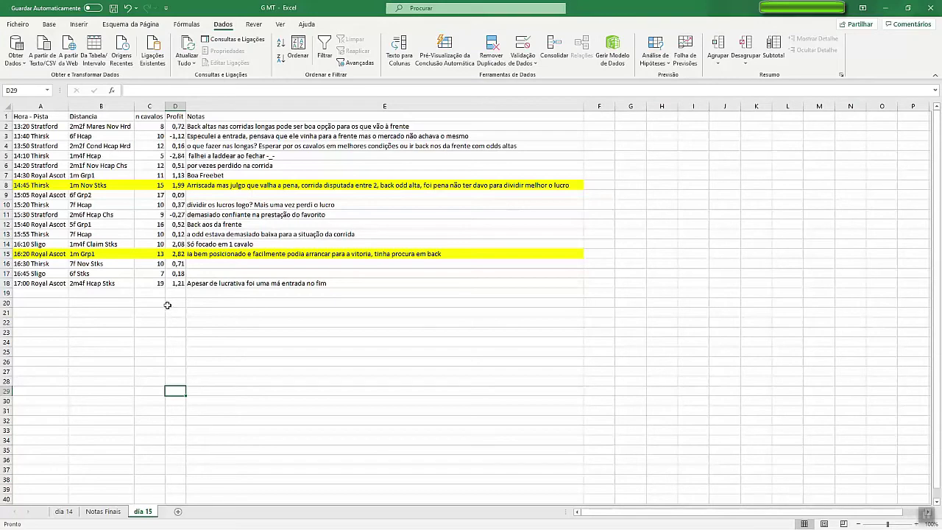
{"action": "left_click", "coordinate": [167, 303]}
{"action": "left_click", "coordinate": [111, 90]}
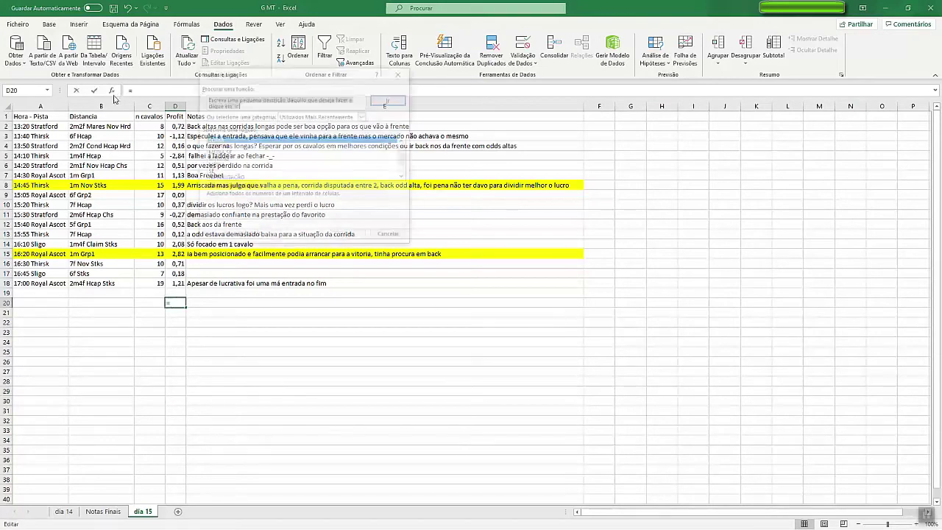
{"action": "left_click", "coordinate": [349, 236]}
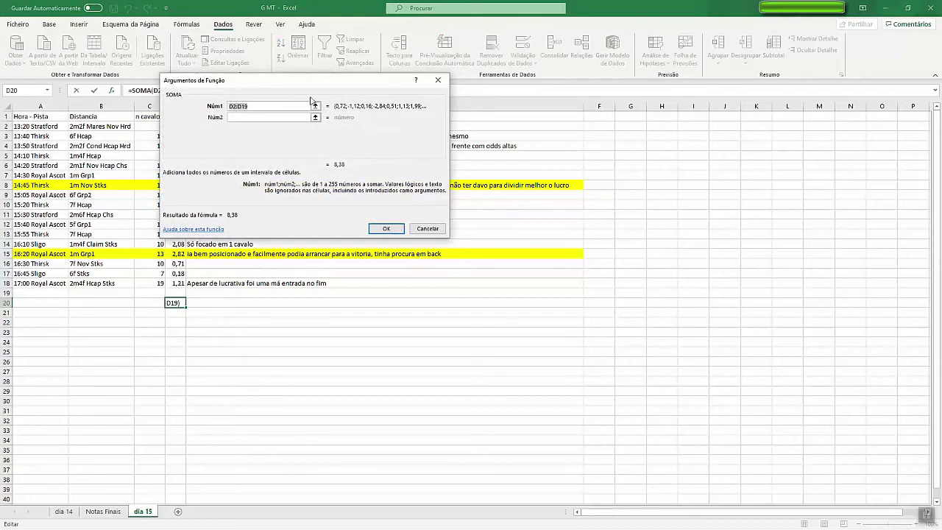
{"action": "left_click", "coordinate": [385, 228]}
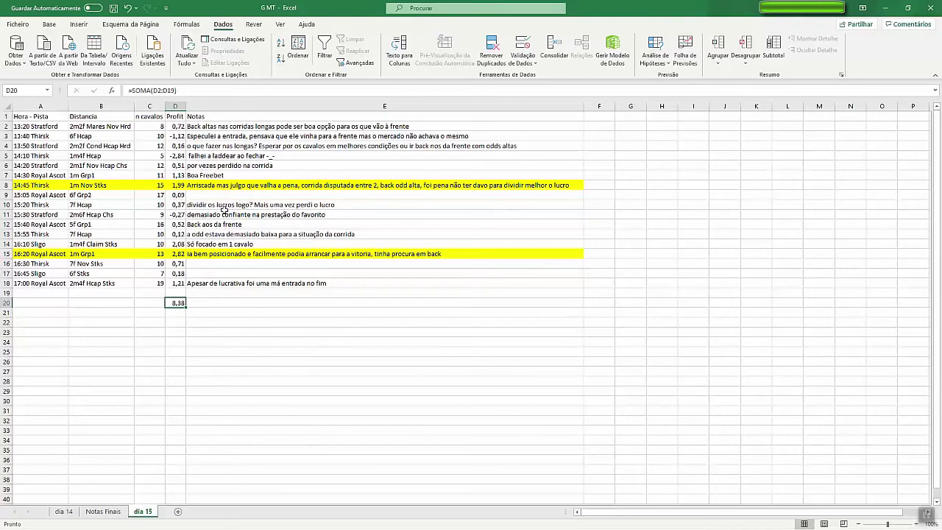
Review the 14:10 Thirsk result, then select the profits of all races in D2:D18 to examine them together
{"action": "left_click", "coordinate": [180, 155]}
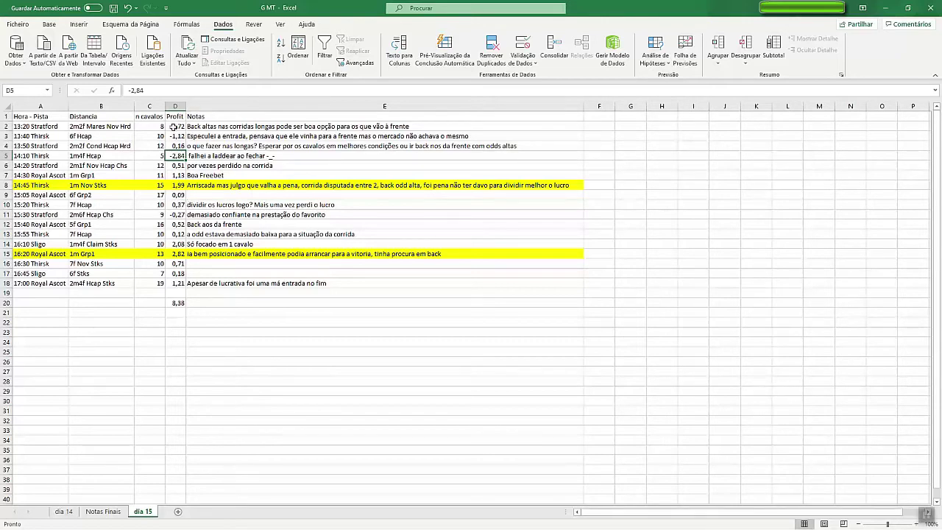
{"action": "left_click_drag", "start_coordinate": [179, 126], "coordinate": [179, 285]}
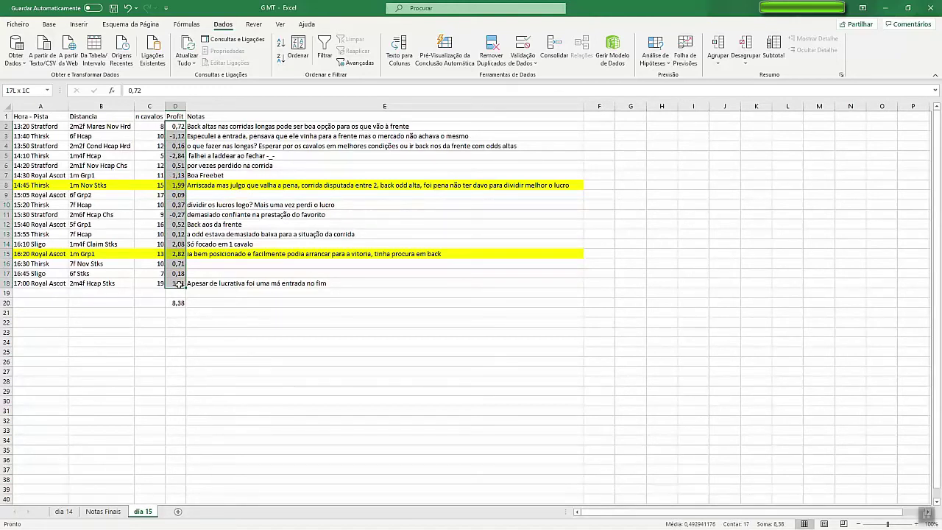
{"action": "left_click_drag", "start_coordinate": [180, 284], "coordinate": [180, 284]}
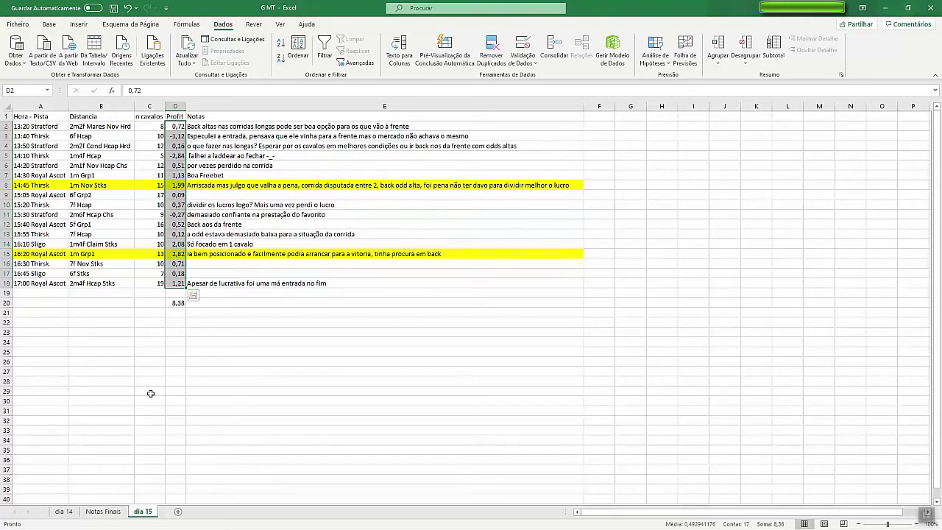
Open the Notas Finais sheet and examine the dia 15 note under A corrigir about long races
{"action": "left_click", "coordinate": [110, 512]}
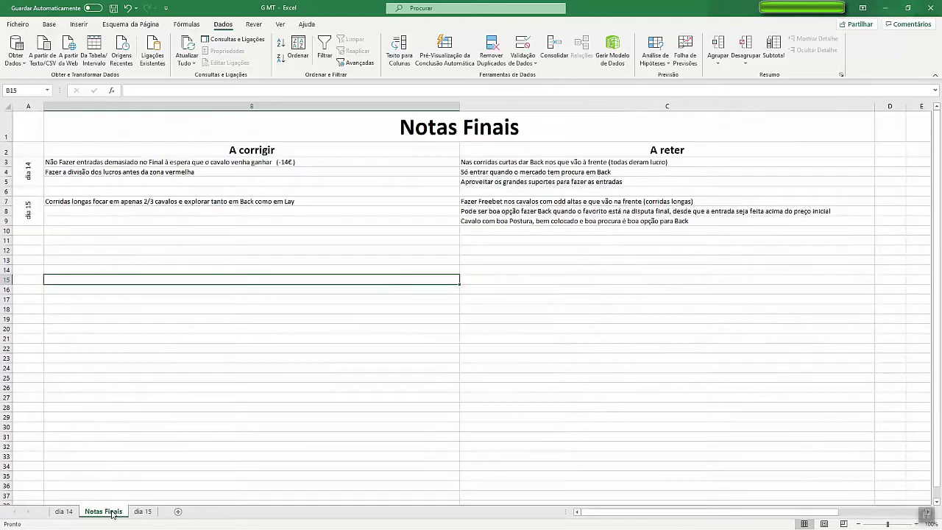
{"action": "left_click", "coordinate": [197, 203]}
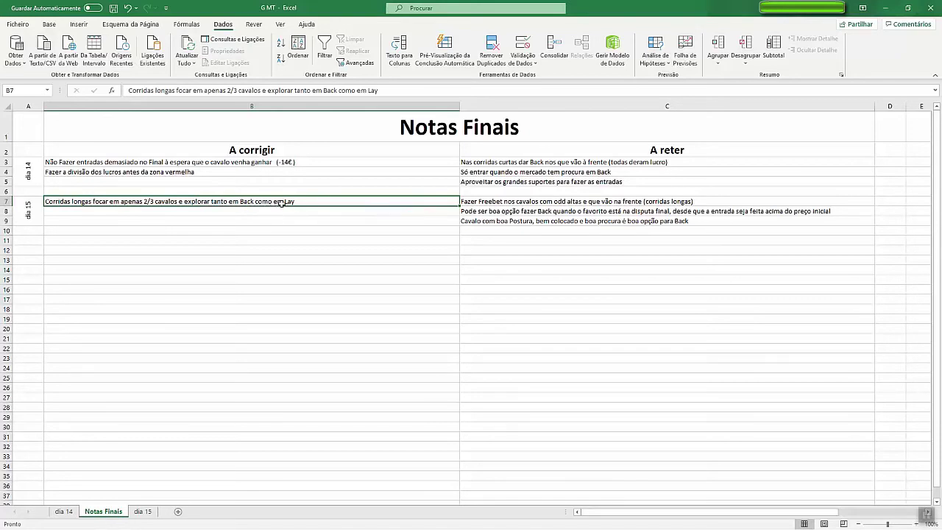
{"action": "left_click", "coordinate": [204, 212]}
{"action": "left_click", "coordinate": [209, 204]}
{"action": "left_click", "coordinate": [212, 213]}
{"action": "left_click", "coordinate": [215, 204]}
{"action": "left_click", "coordinate": [216, 214]}
{"action": "left_click", "coordinate": [217, 204]}
{"action": "left_click", "coordinate": [218, 213]}
{"action": "left_click", "coordinate": [222, 203]}
Examine the three dia 15 notes under A reter, comparing the first with the A corrigir note on long races
{"action": "left_click", "coordinate": [490, 200]}
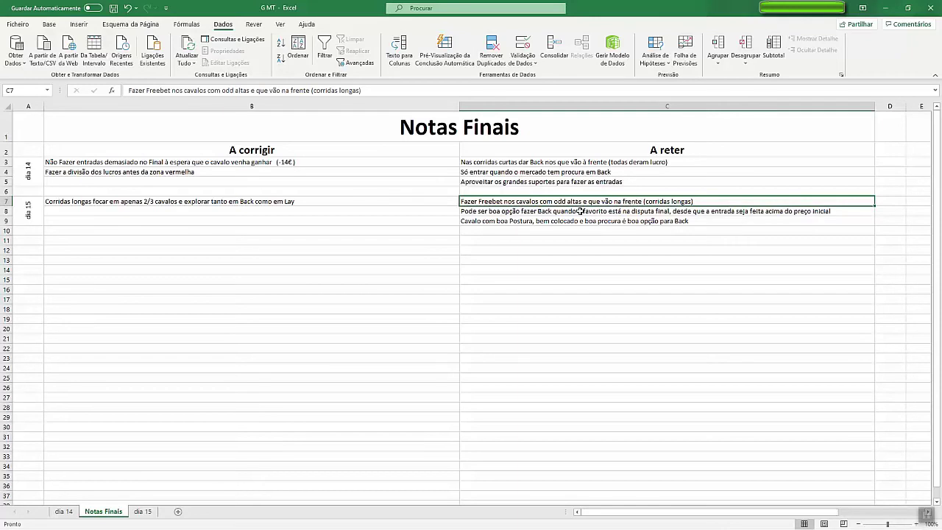
{"action": "left_click", "coordinate": [328, 201]}
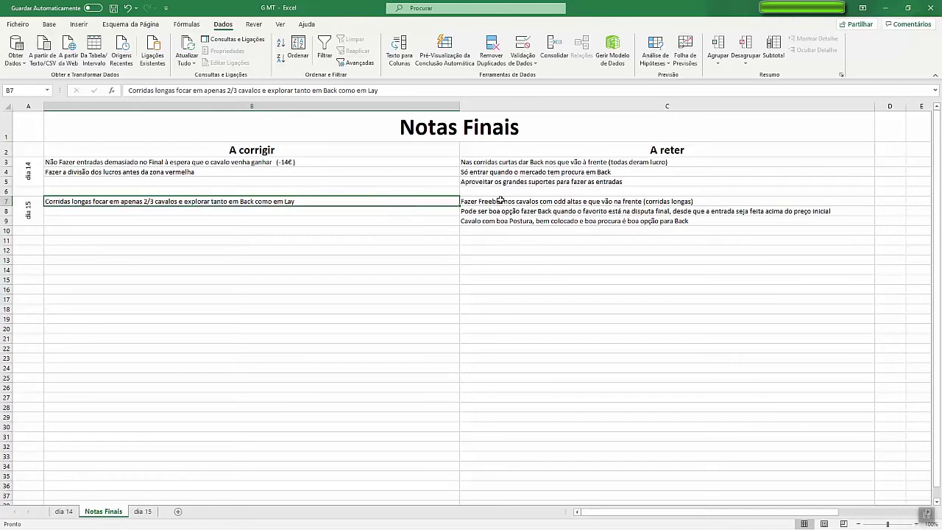
{"action": "left_click_drag", "start_coordinate": [492, 202], "coordinate": [441, 201]}
{"action": "left_click", "coordinate": [471, 202]}
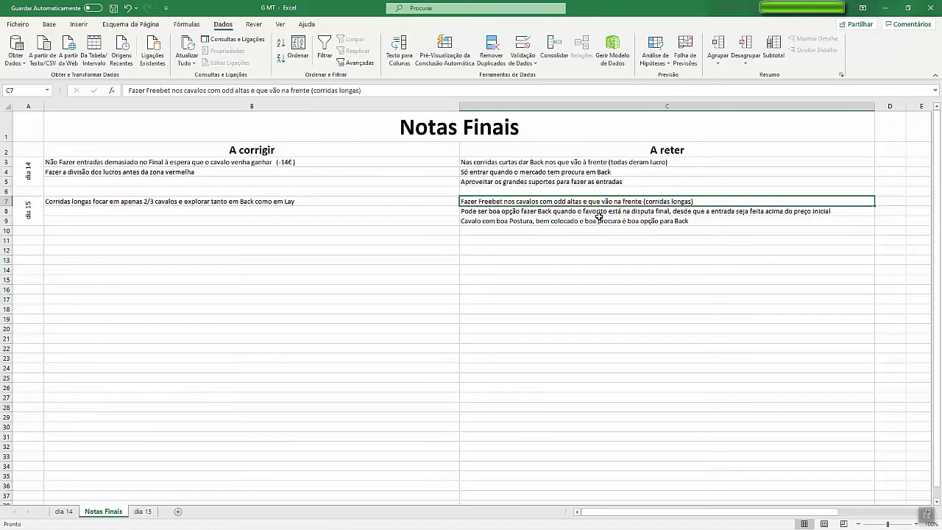
{"action": "left_click", "coordinate": [482, 221]}
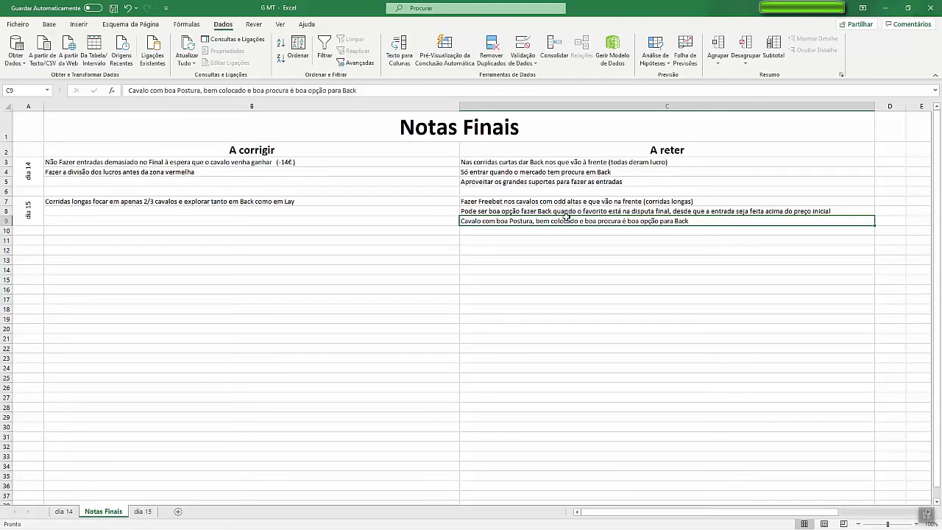
{"action": "left_click", "coordinate": [572, 211]}
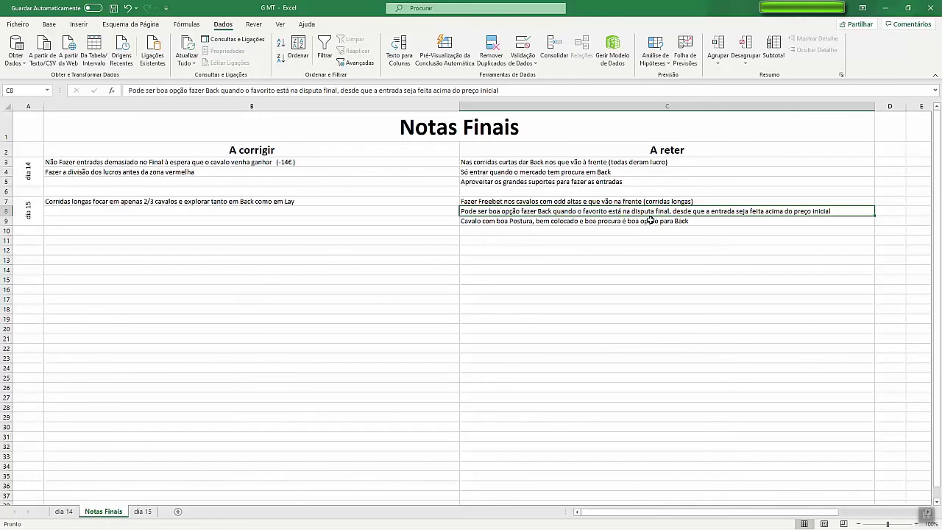
{"action": "left_click", "coordinate": [439, 242]}
{"action": "left_click", "coordinate": [443, 198]}
{"action": "left_click", "coordinate": [471, 211]}
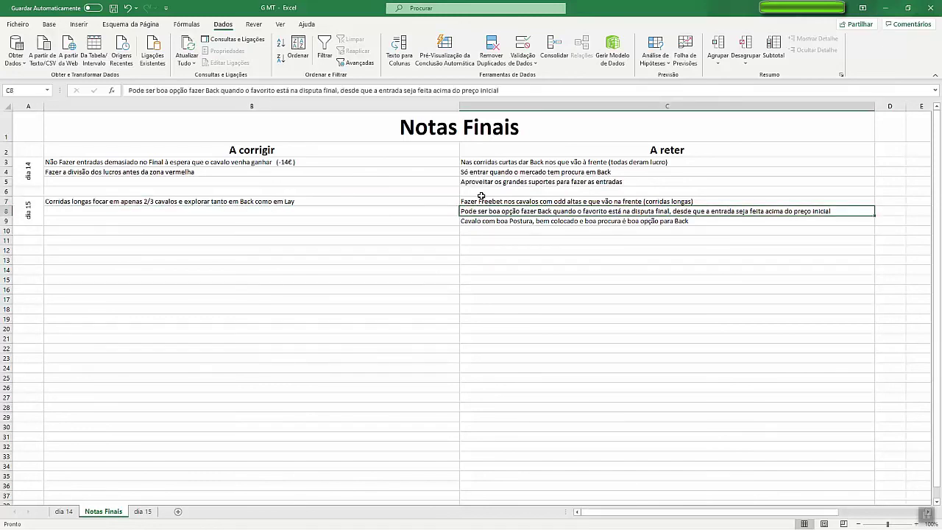
Review the dia 14 and dia 15 notes across both the A reter and A corrigir columns
{"action": "left_click", "coordinate": [456, 163]}
{"action": "left_click", "coordinate": [472, 183]}
{"action": "left_click", "coordinate": [471, 168]}
{"action": "left_click", "coordinate": [412, 170]}
{"action": "left_click", "coordinate": [482, 162]}
{"action": "left_click", "coordinate": [485, 183]}
{"action": "left_click", "coordinate": [477, 211]}
{"action": "left_click", "coordinate": [477, 221]}
{"action": "left_click", "coordinate": [471, 201]}
{"action": "left_click", "coordinate": [345, 199]}
{"action": "left_click", "coordinate": [322, 182]}
{"action": "left_click", "coordinate": [337, 171]}
{"action": "left_click", "coordinate": [358, 161]}
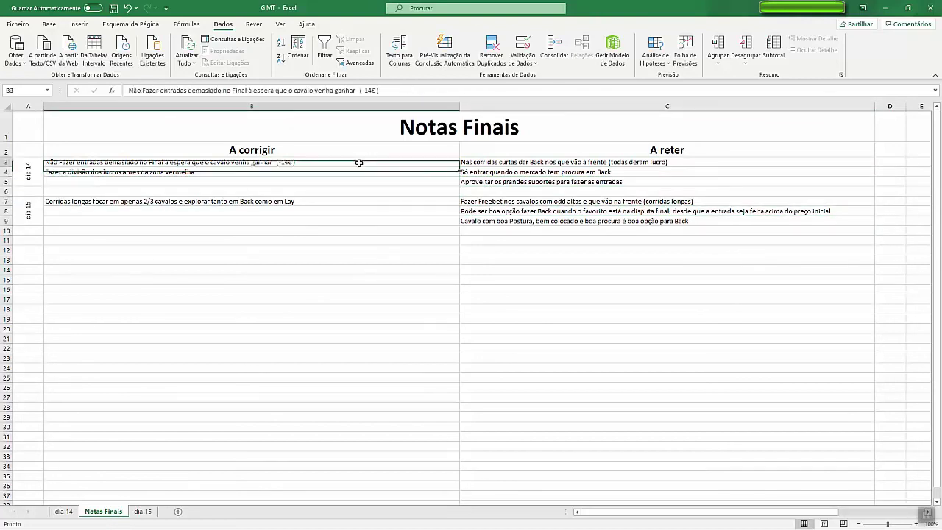